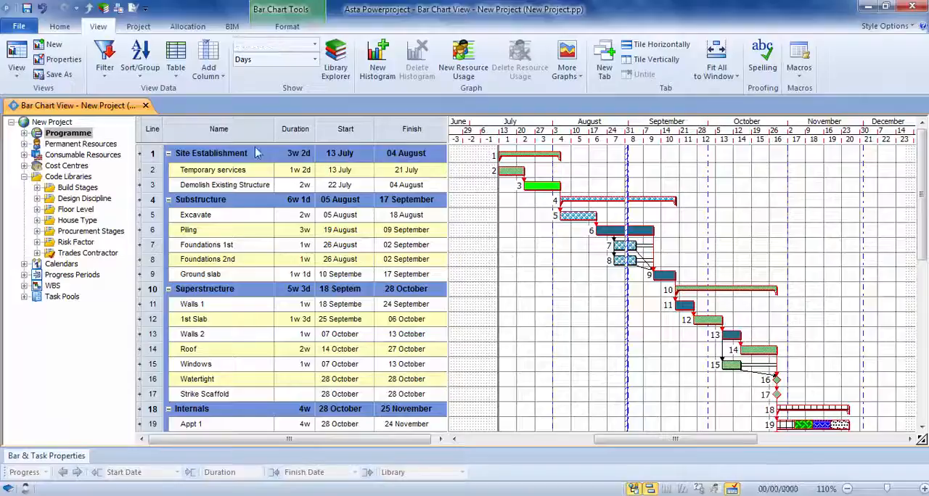
# Widen the spreadsheet area and add the Notes column from the Identification fields, keeping its default table definition settings
pyautogui.moveTo(449, 180); pyautogui.dragTo(568, 202)
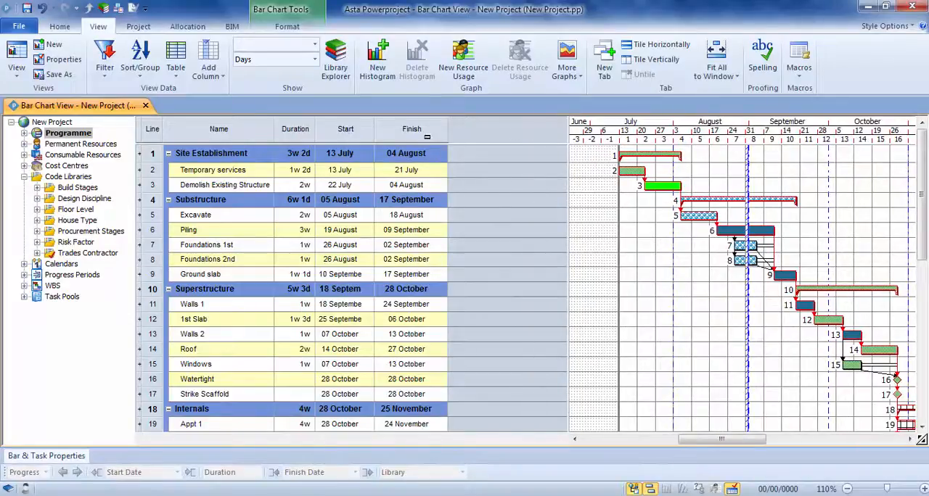
pyautogui.rightClick(397, 131)
pyautogui.moveTo(500, 250)
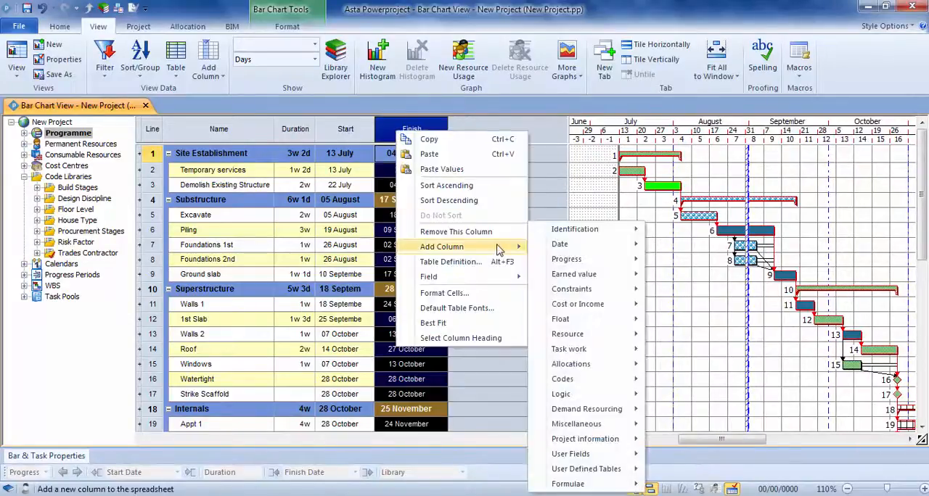
pyautogui.moveTo(574, 252)
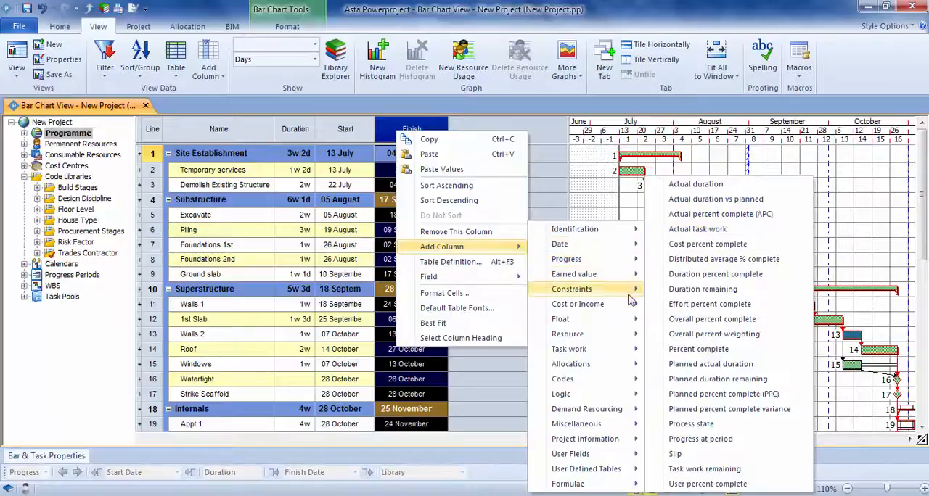
pyautogui.moveTo(630, 307)
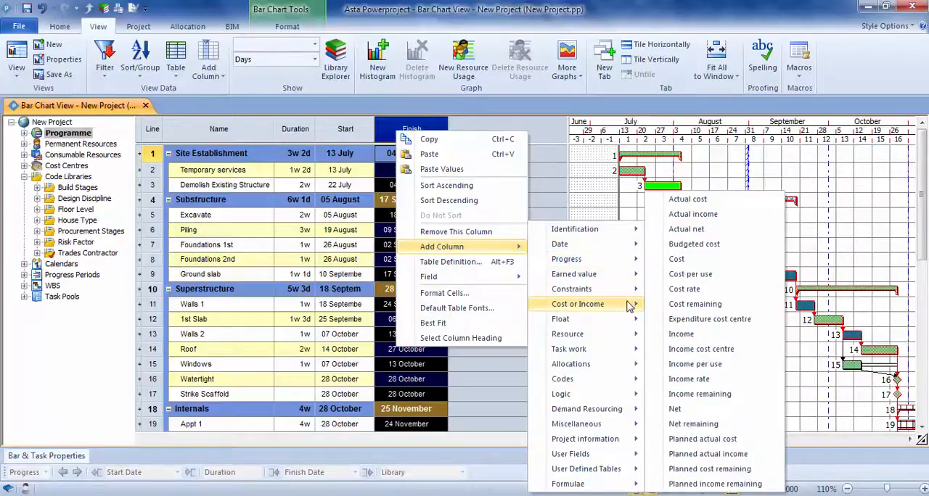
pyautogui.moveTo(628, 239)
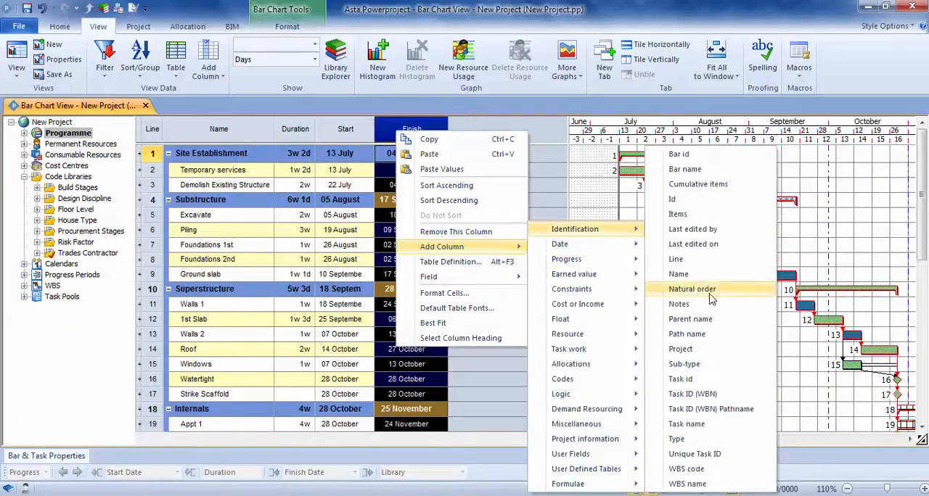
pyautogui.click(679, 305)
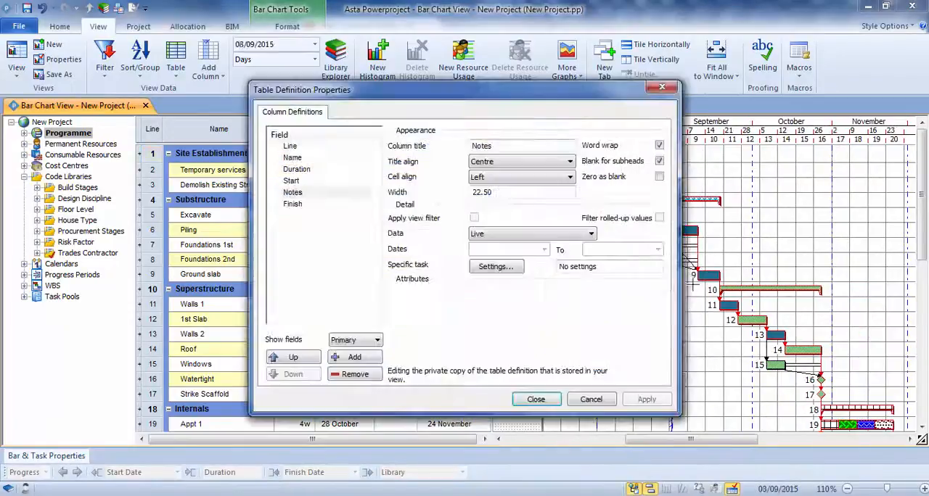
pyautogui.moveTo(414, 91); pyautogui.dragTo(456, 85)
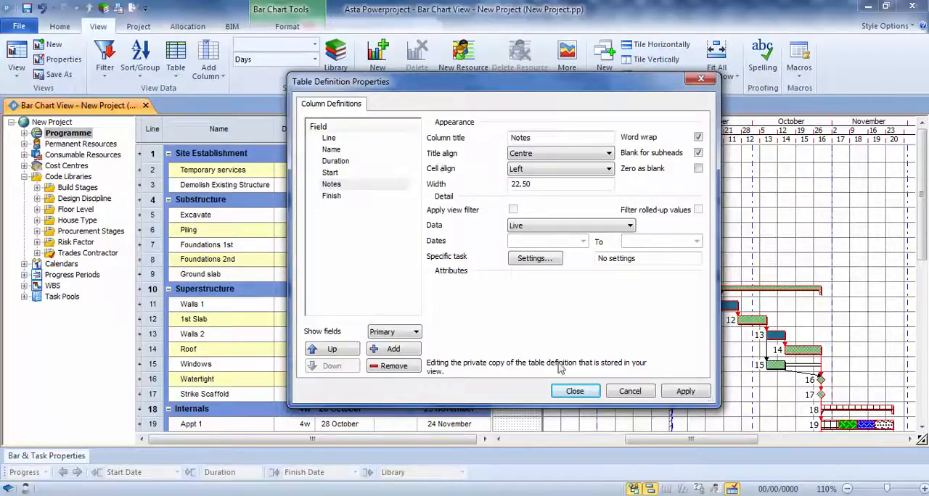
pyautogui.click(574, 391)
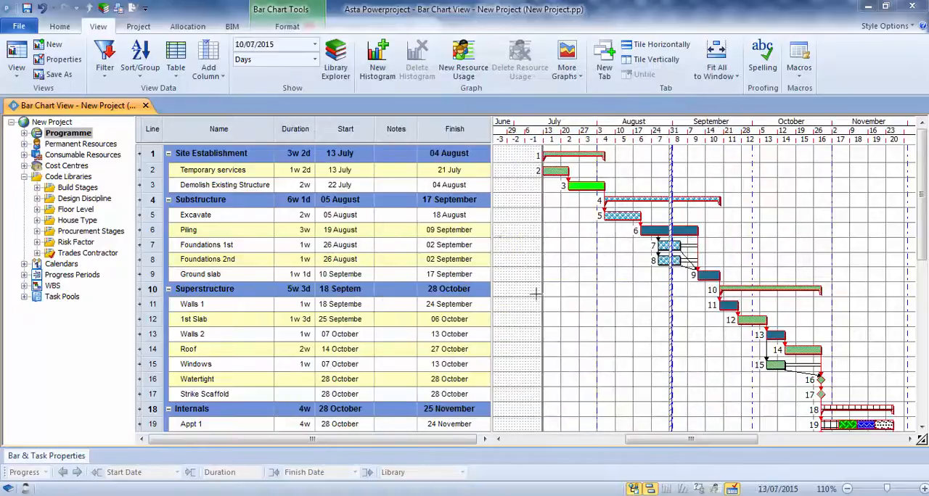
# Move the Notes column to the end of the table, after Finish, and fit the spreadsheet area to its columns
pyautogui.moveTo(497, 234); pyautogui.dragTo(512, 220)
pyautogui.moveTo(392, 127); pyautogui.dragTo(483, 124)
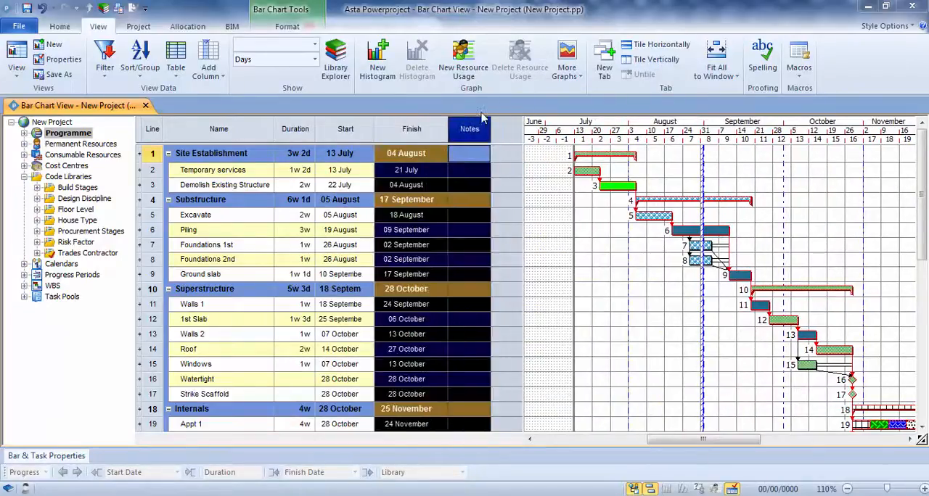
pyautogui.click(538, 183)
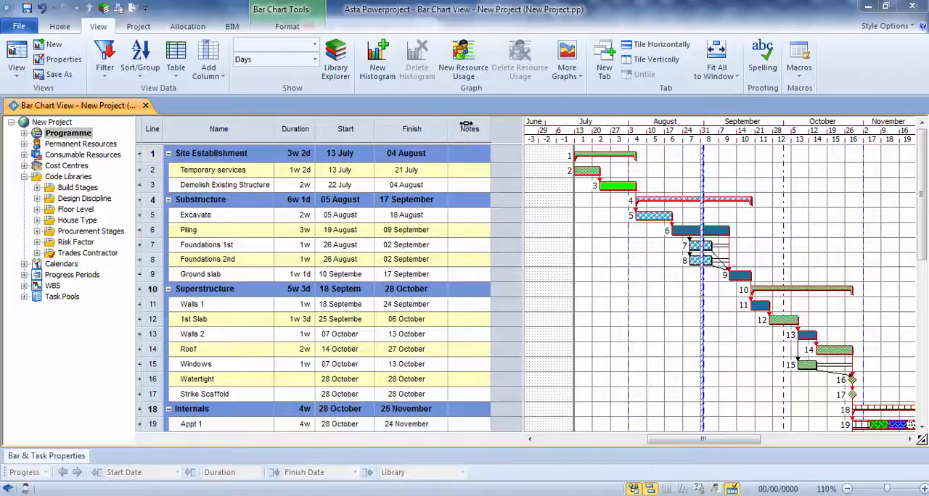
pyautogui.moveTo(523, 183); pyautogui.dragTo(494, 182)
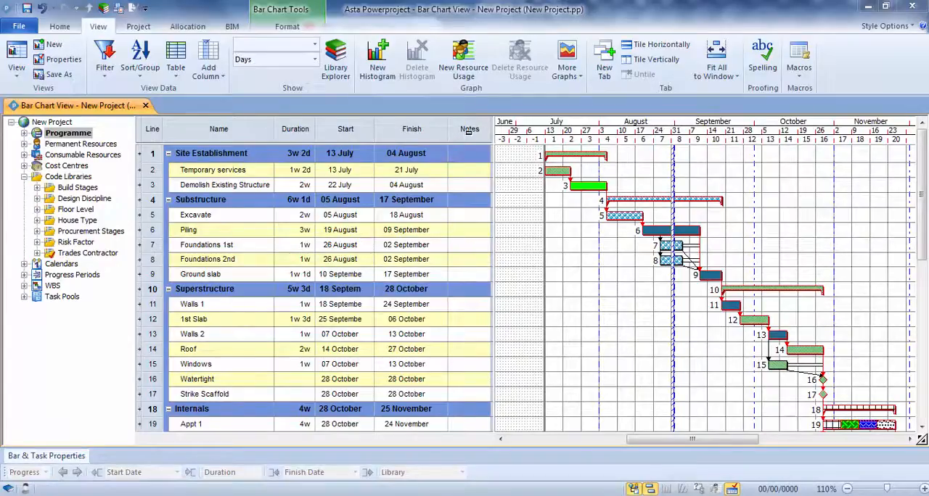
# Save the current table as "Notes Table" in the Tasks category
pyautogui.click(176, 61)
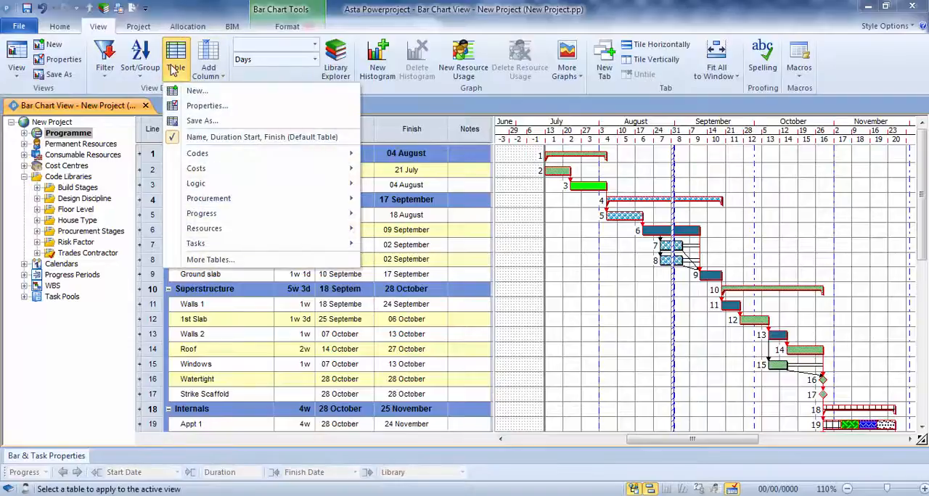
pyautogui.click(203, 121)
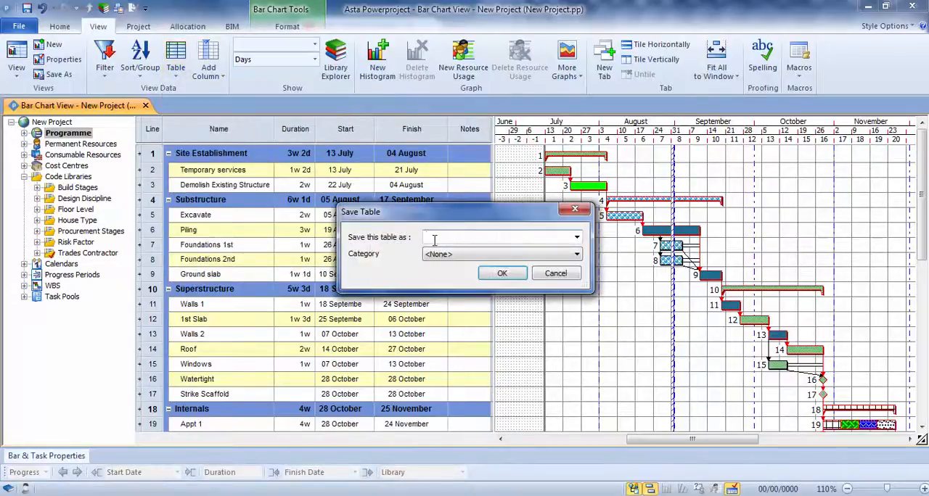
pyautogui.write('Notes Table')
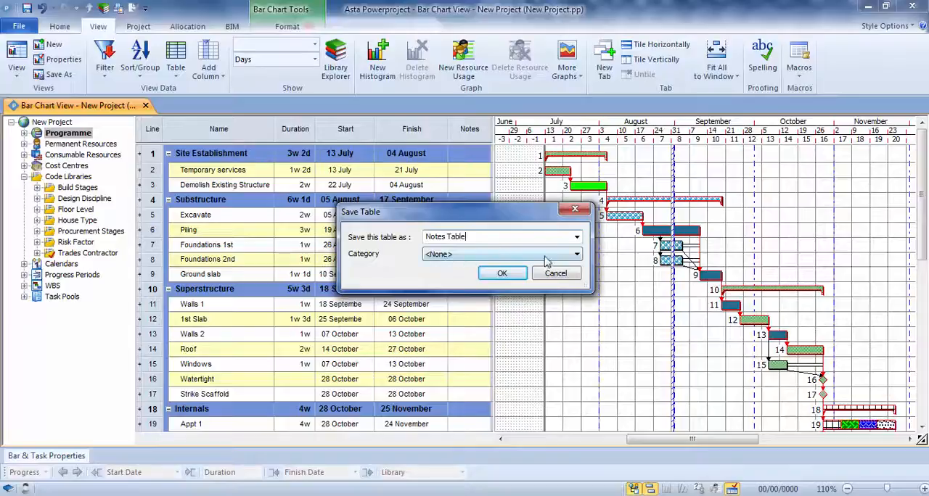
pyautogui.click(576, 255)
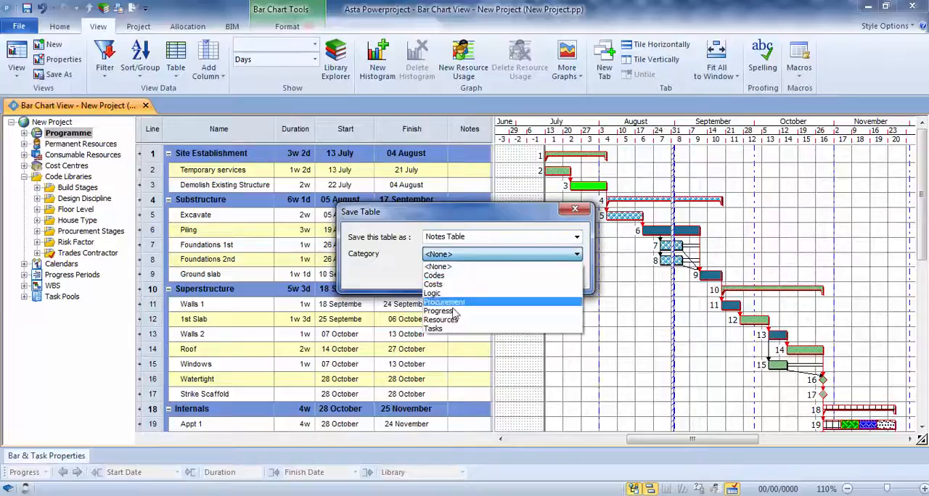
pyautogui.click(436, 330)
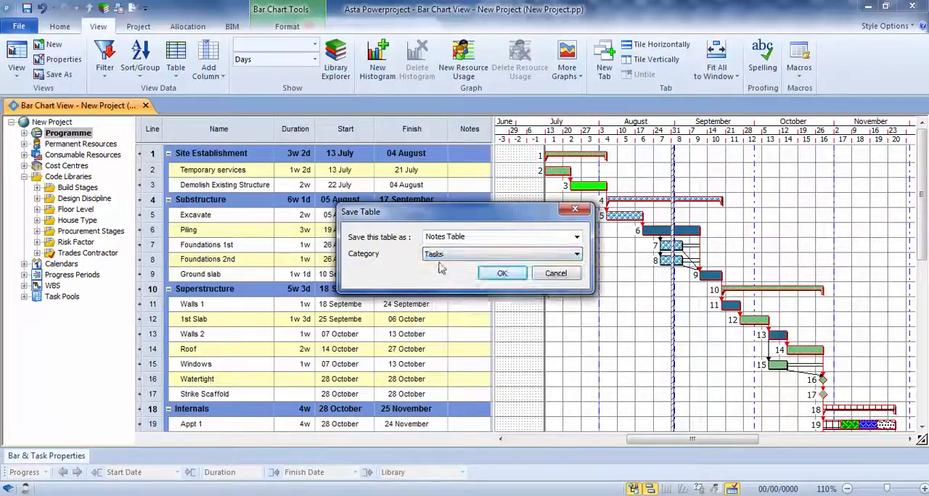
pyautogui.click(501, 274)
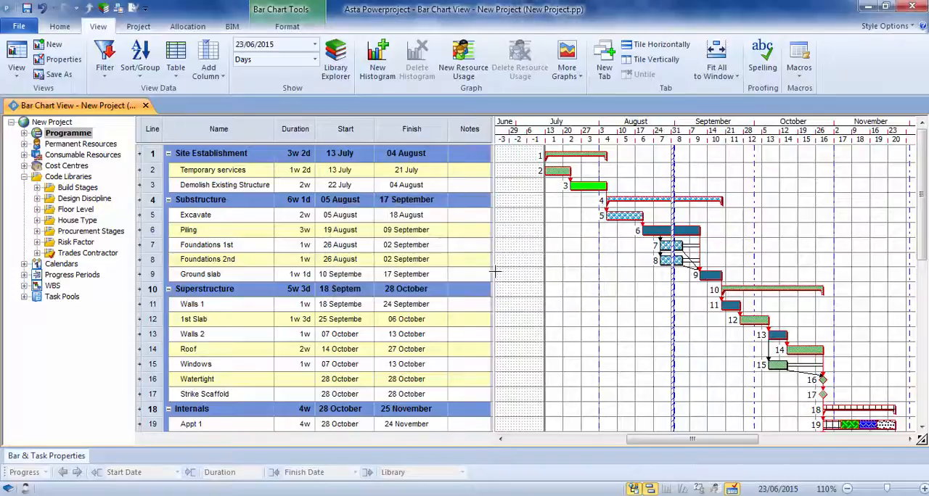
# Apply the "Name, Duration Start, Finish (Default Table)" table to the view and fit the spreadsheet area to its columns
pyautogui.click(177, 67)
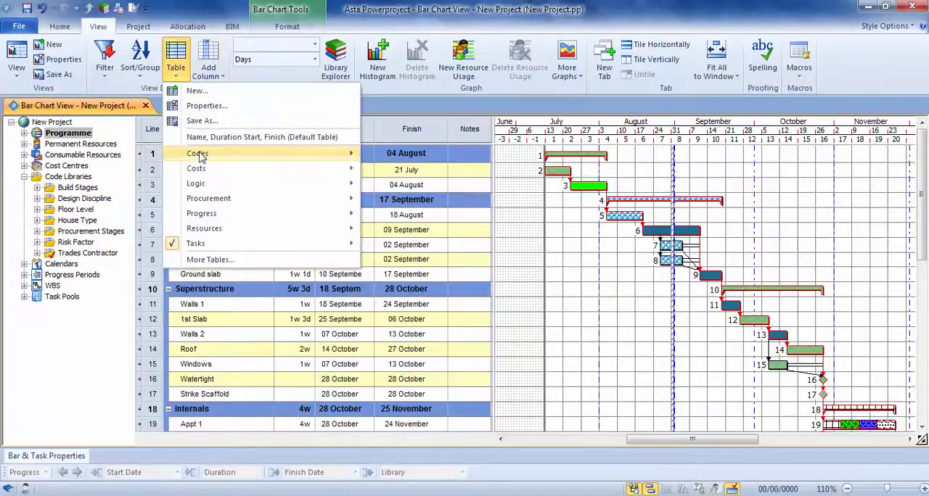
pyautogui.moveTo(205, 249)
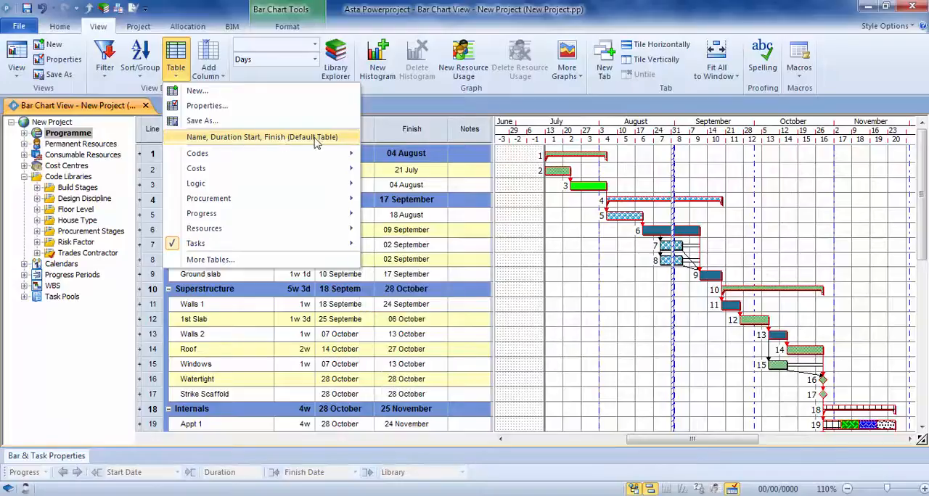
pyautogui.click(265, 139)
pyautogui.moveTo(375, 184); pyautogui.dragTo(448, 211)
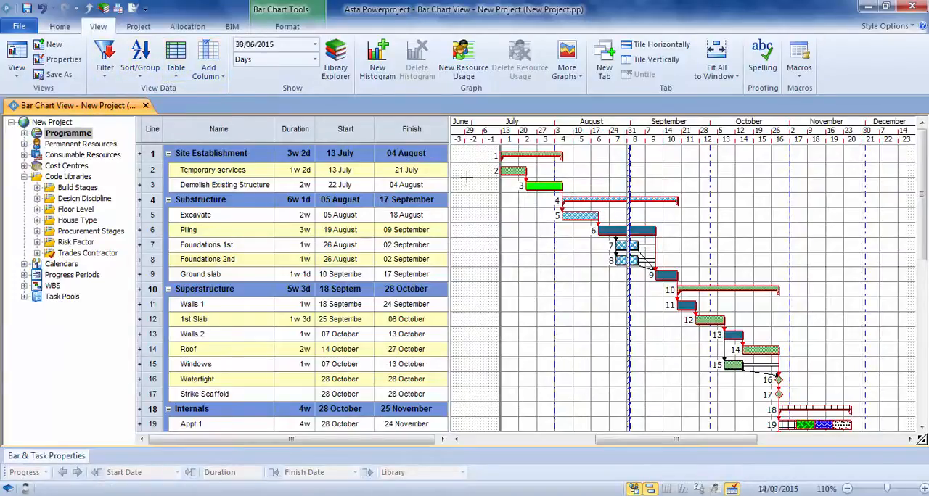
# Filter the programme with "Which Code? [asks for a code(s)]", choosing Acme Builders from the Trades Contractor codes
pyautogui.click(104, 61)
pyautogui.moveTo(124, 153)
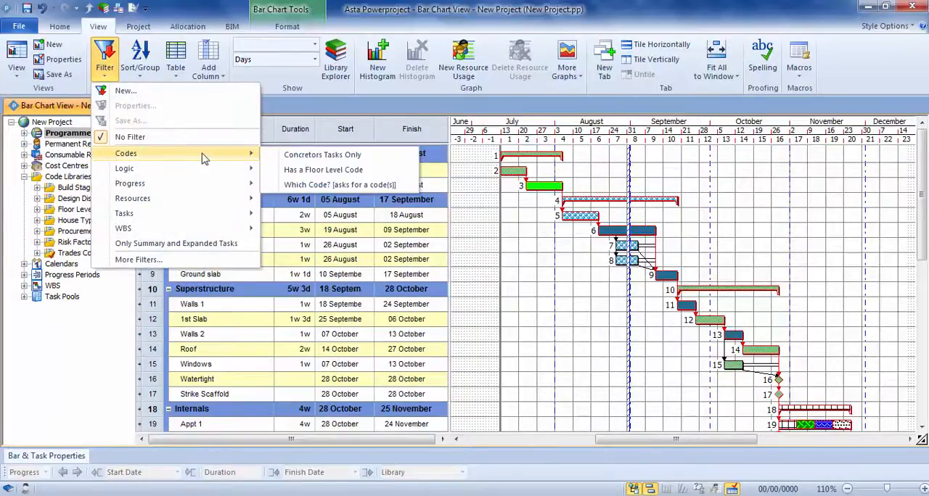
pyautogui.click(351, 188)
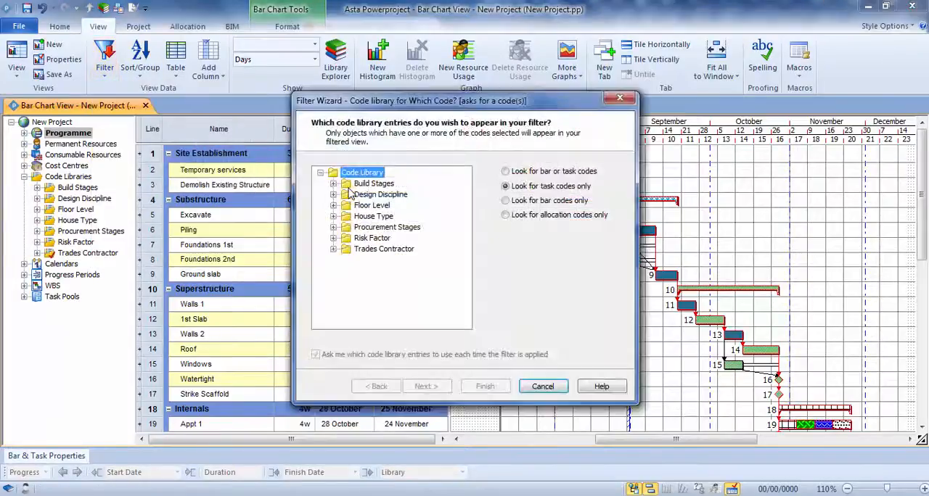
pyautogui.click(336, 254)
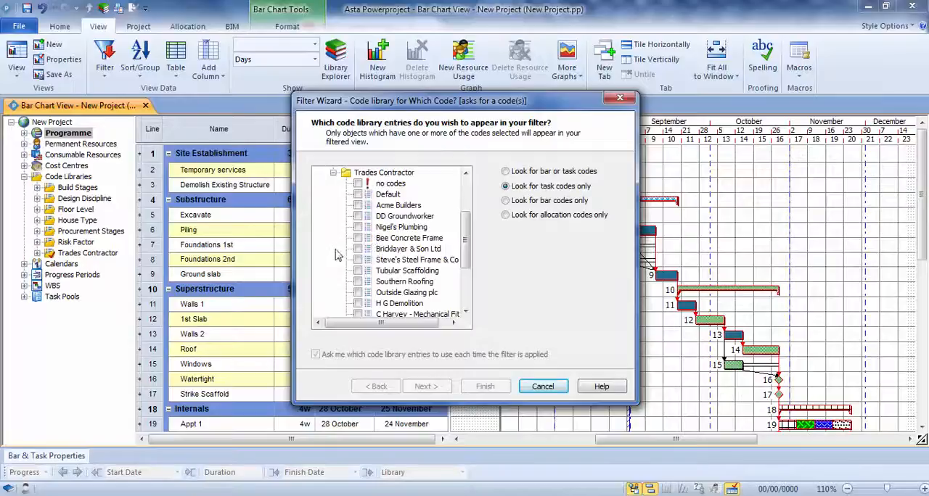
pyautogui.click(358, 205)
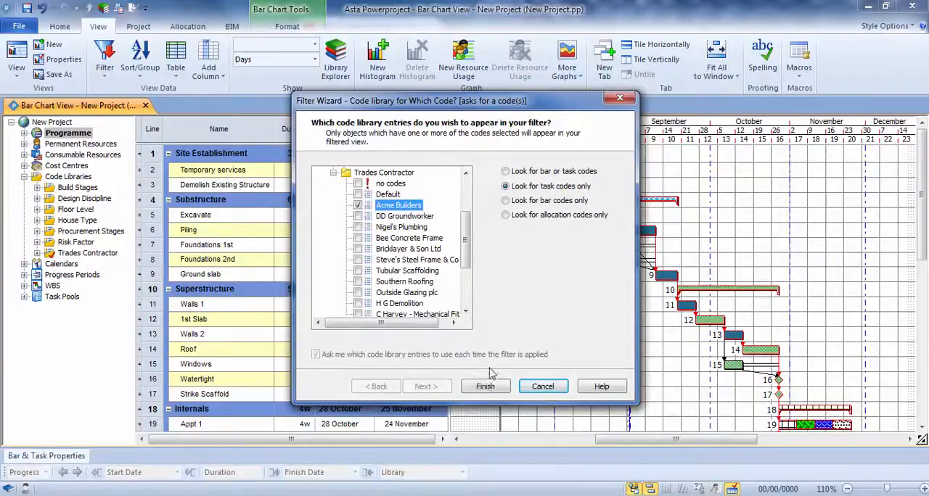
pyautogui.click(484, 389)
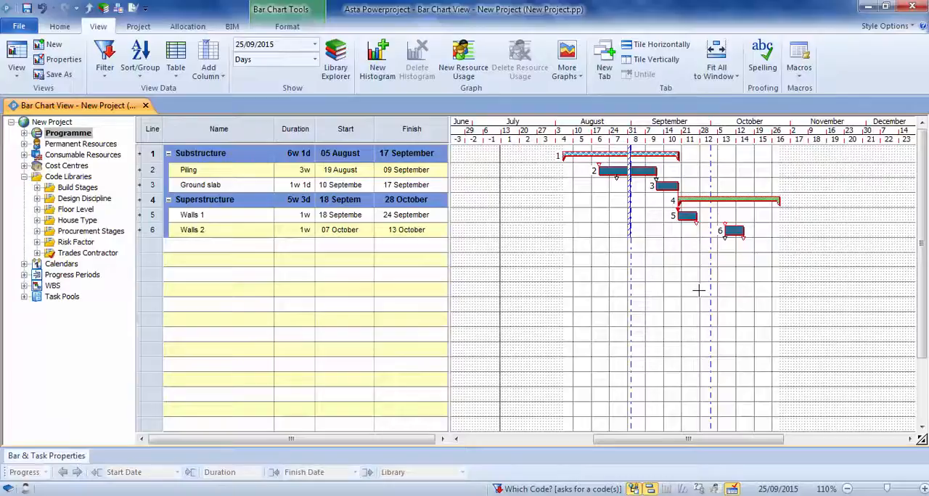
# Turn off the display of float, the critical path and all links on the bar chart
pyautogui.click(287, 29)
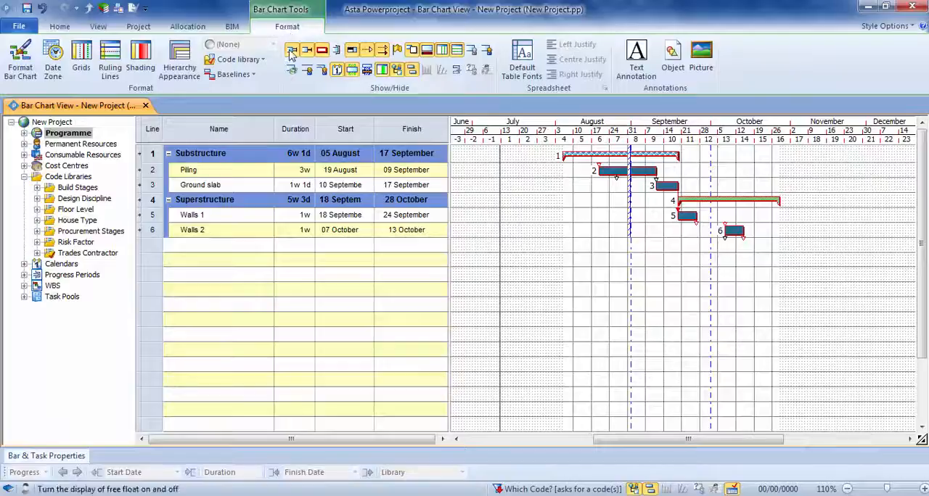
pyautogui.click(322, 50)
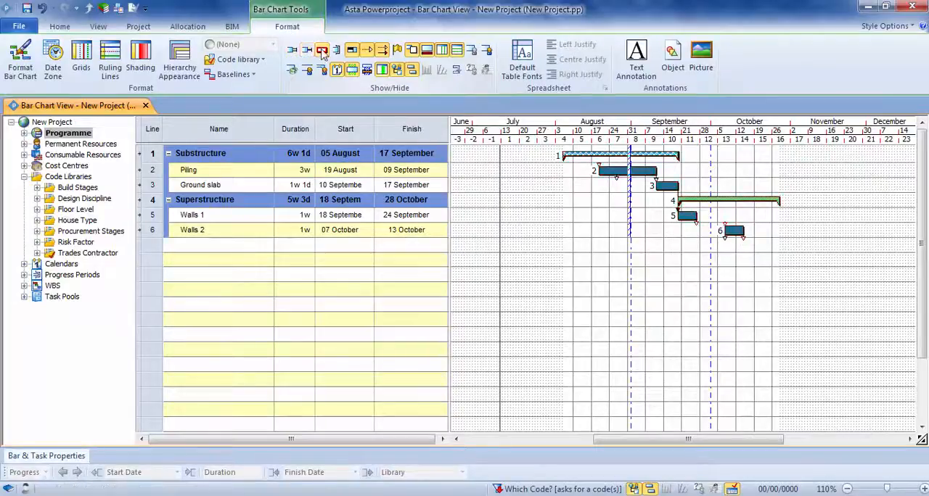
pyautogui.click(396, 60)
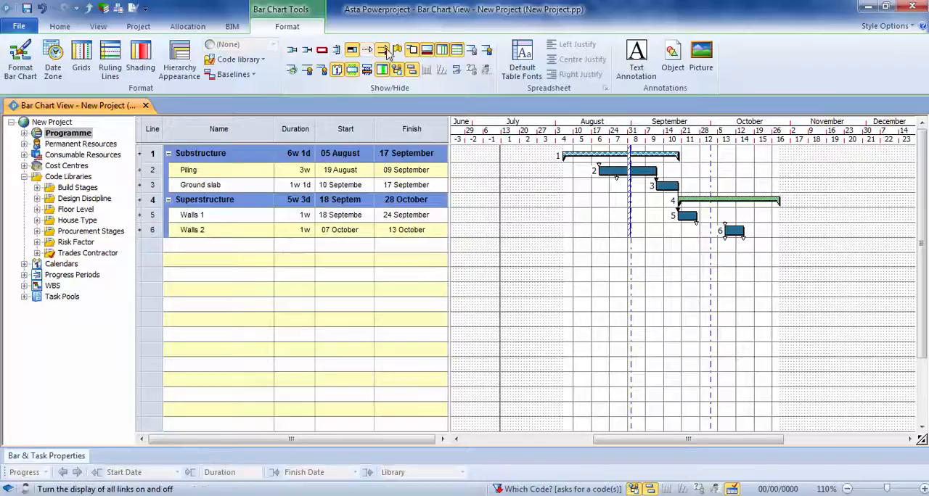
pyautogui.moveTo(715, 203)
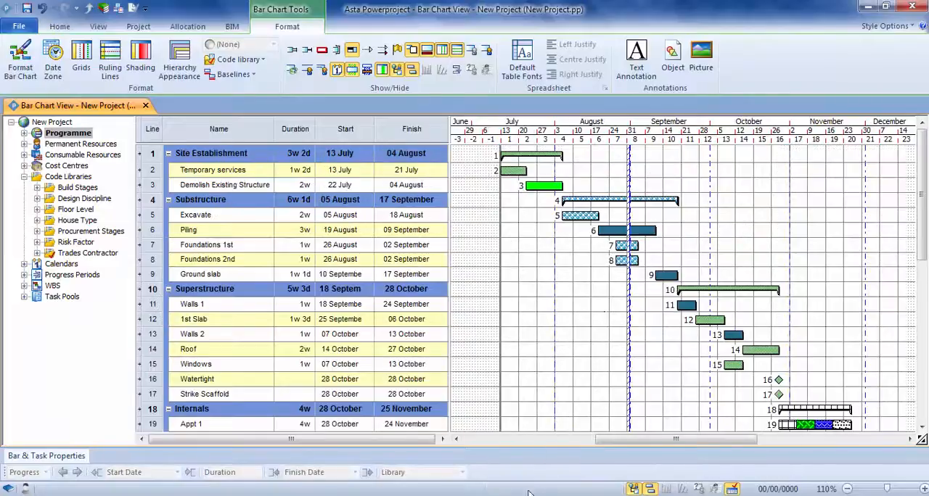
# Clear the code filter and turn the display of float, the critical path and links back on
pyautogui.click(303, 52)
pyautogui.click(321, 50)
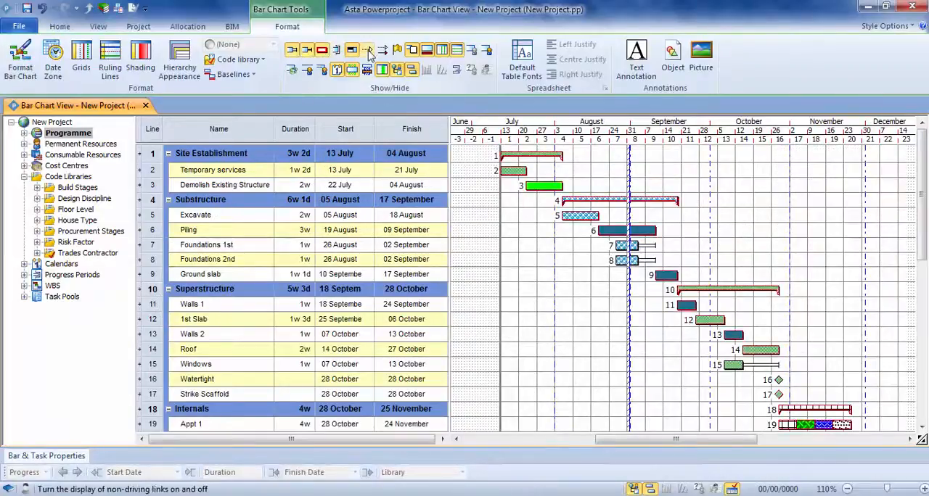
pyautogui.click(384, 52)
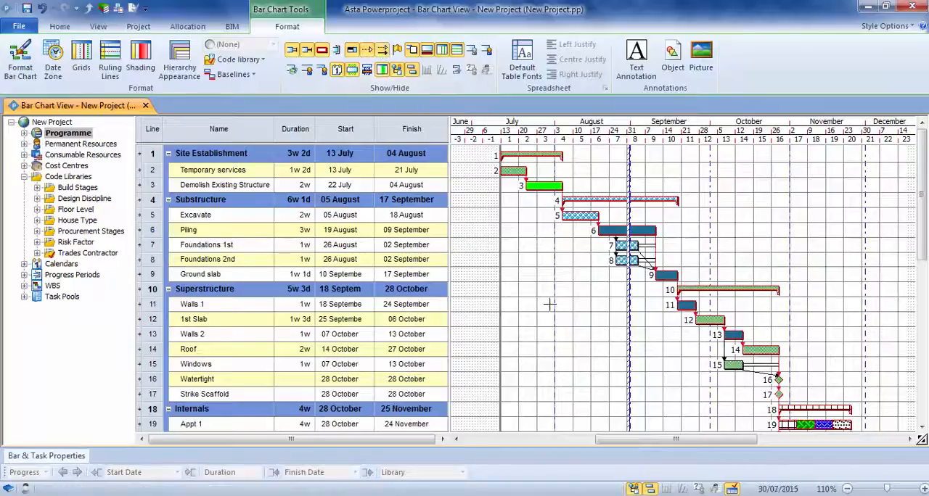
# Group the programme by the Codes sort "By Trade Contractor & Start"
pyautogui.click(98, 26)
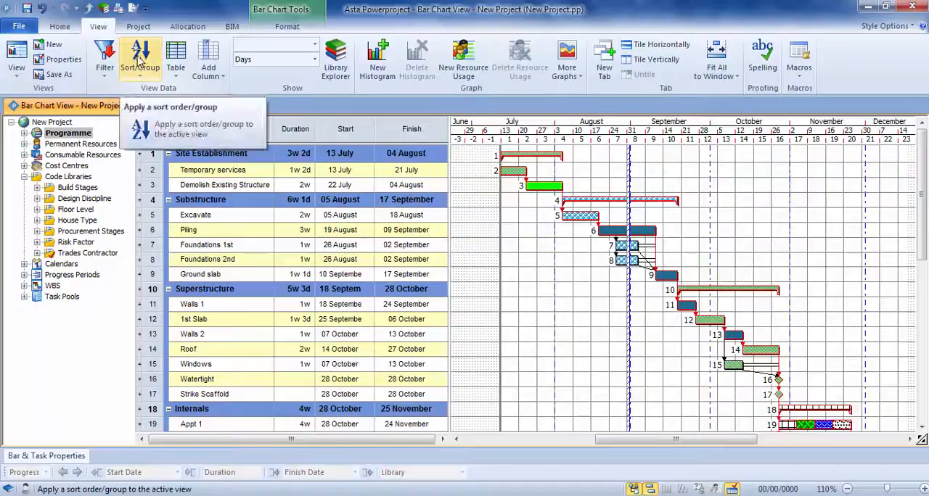
pyautogui.click(140, 62)
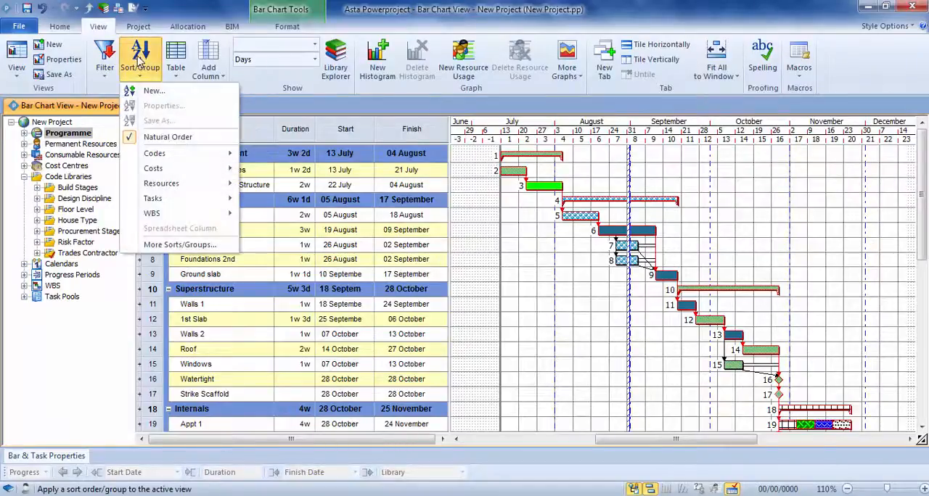
pyautogui.moveTo(186, 153)
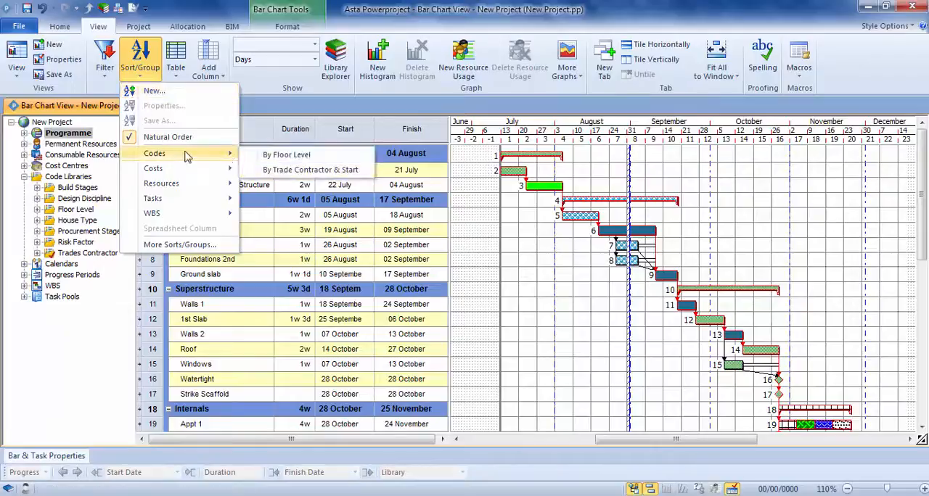
pyautogui.click(315, 171)
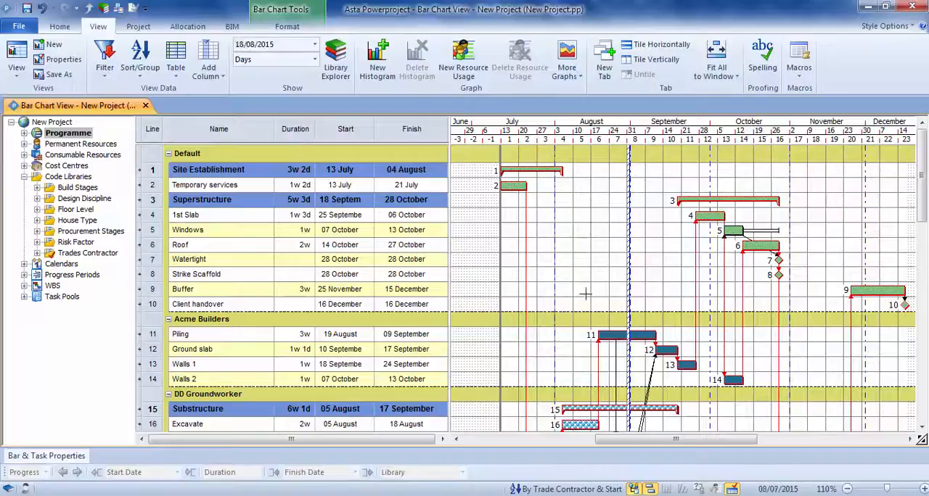
# Collapse the Default group and remove the active By Trade Contractor & Start sort/group from the programme
pyautogui.click(168, 154)
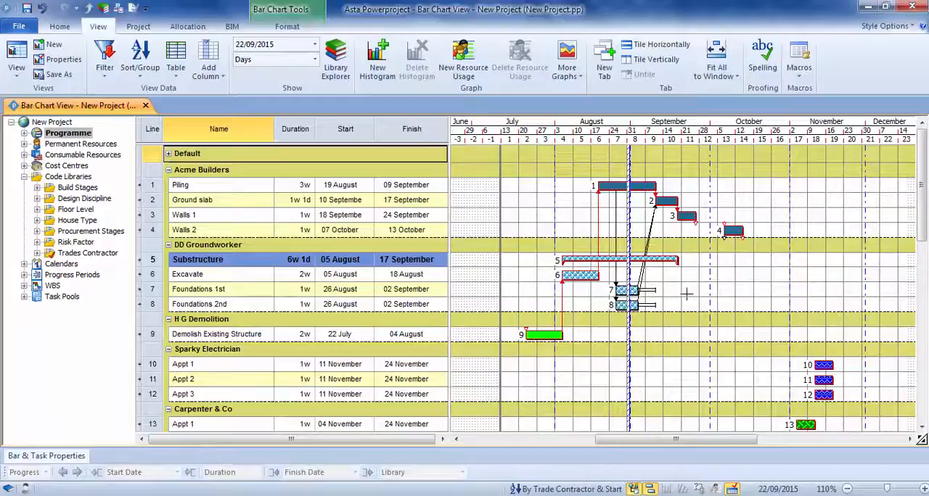
pyautogui.click(546, 489)
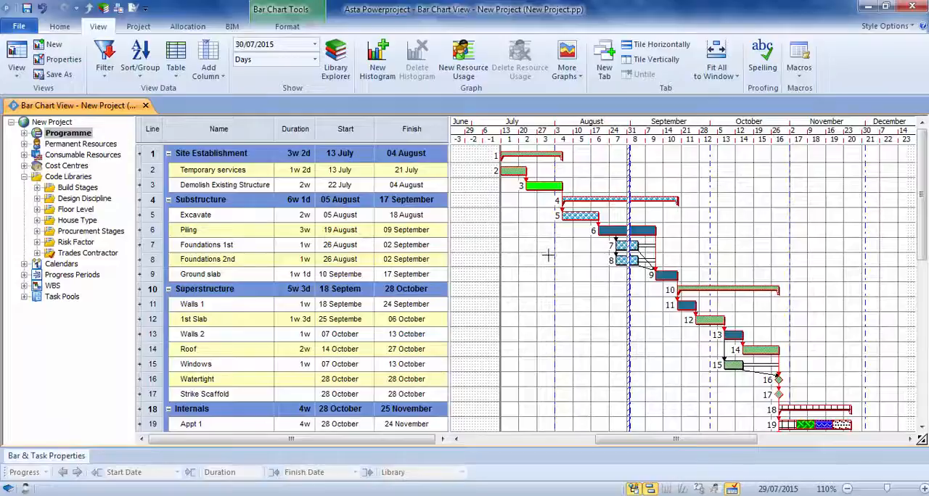
# Hide the float, critical path and all links on the ungrouped bar chart
pyautogui.click(287, 26)
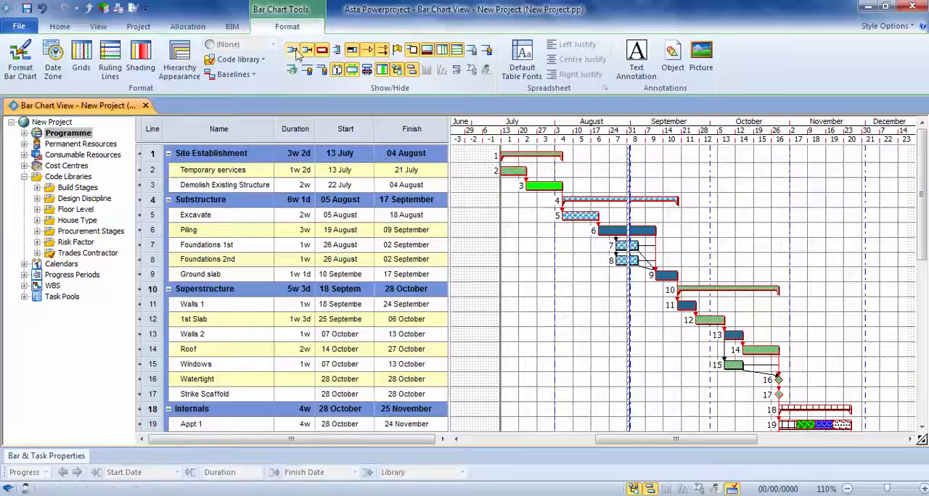
pyautogui.click(306, 50)
pyautogui.click(322, 50)
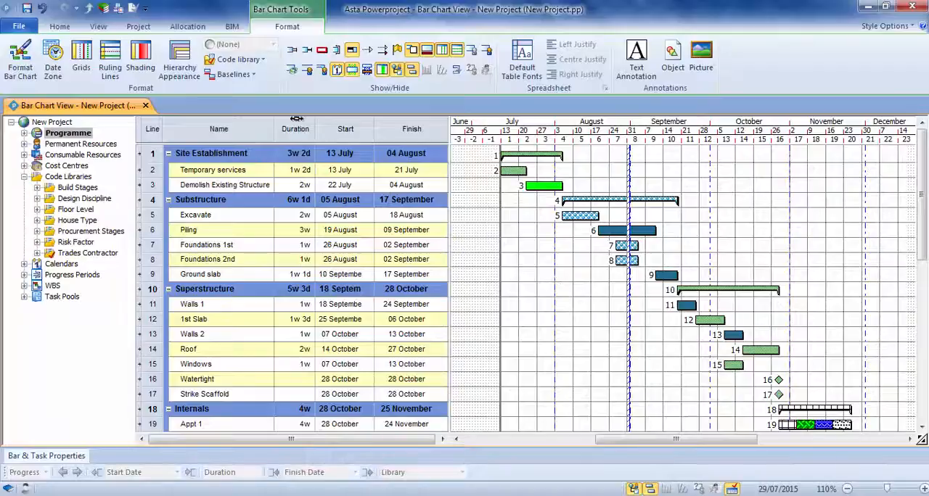
# Collapse Code Libraries in the project tree and narrow the tree pane, keeping the spreadsheet columns through Finish visible beside a wider bar chart
pyautogui.click(25, 177)
pyautogui.moveTo(135, 174); pyautogui.dragTo(64, 172)
pyautogui.moveTo(450, 197); pyautogui.dragTo(376, 207)
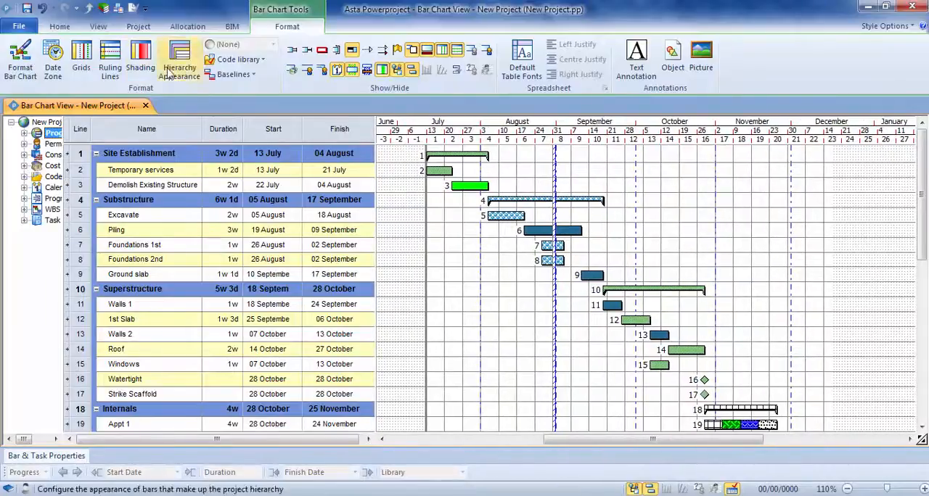
# Save a copy of the current view as "Simple View" with its category left at <None>
pyautogui.click(98, 26)
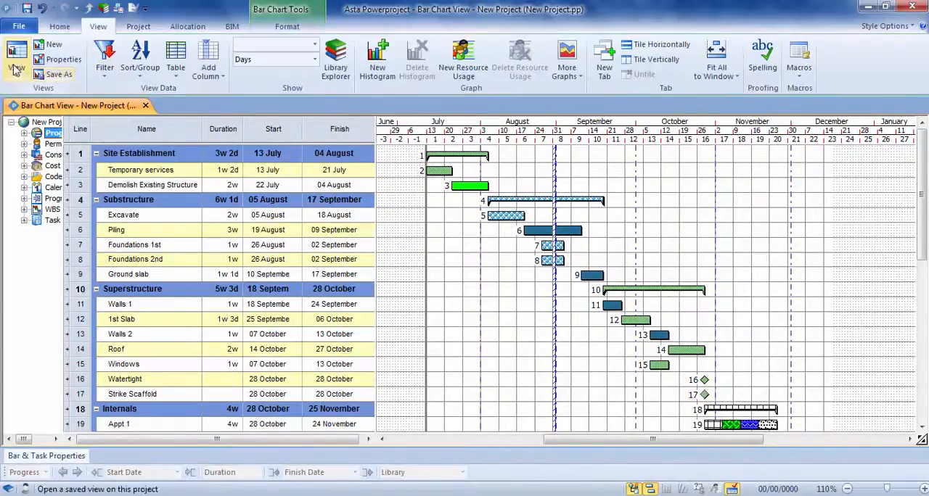
pyautogui.click(52, 77)
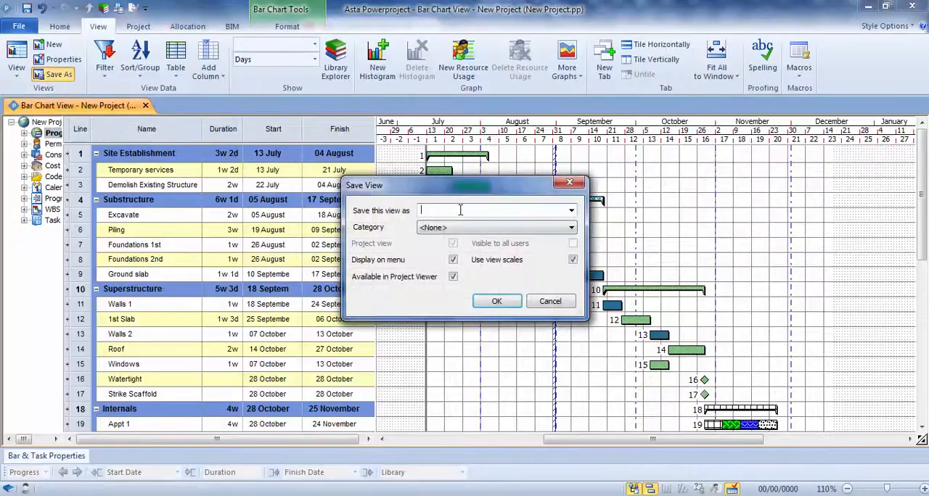
pyautogui.write('Simple View')
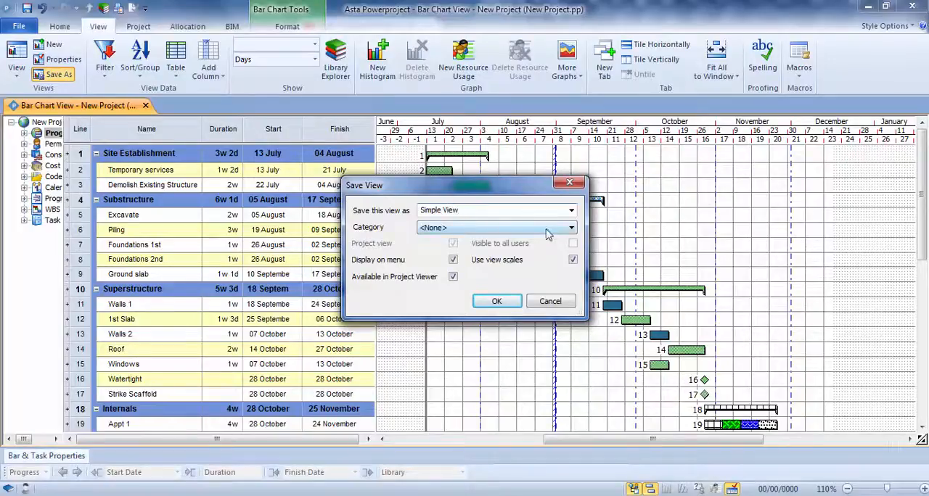
pyautogui.click(571, 229)
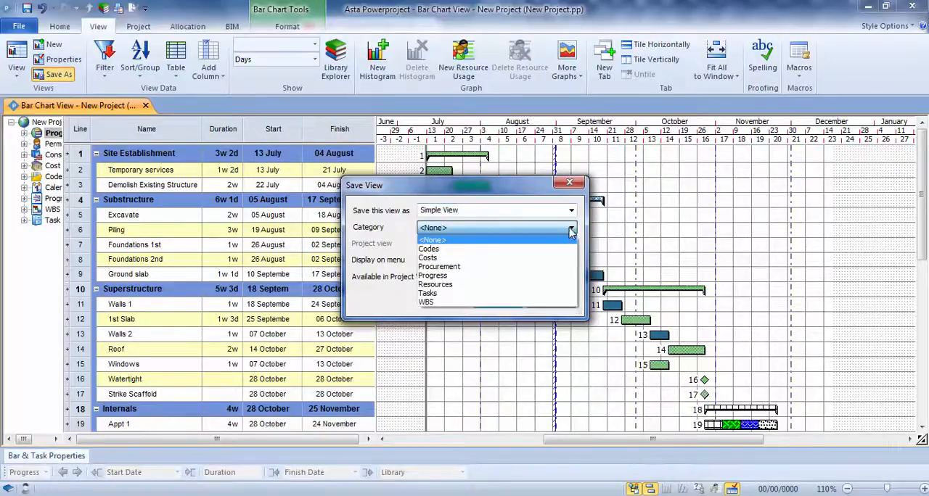
pyautogui.click(399, 229)
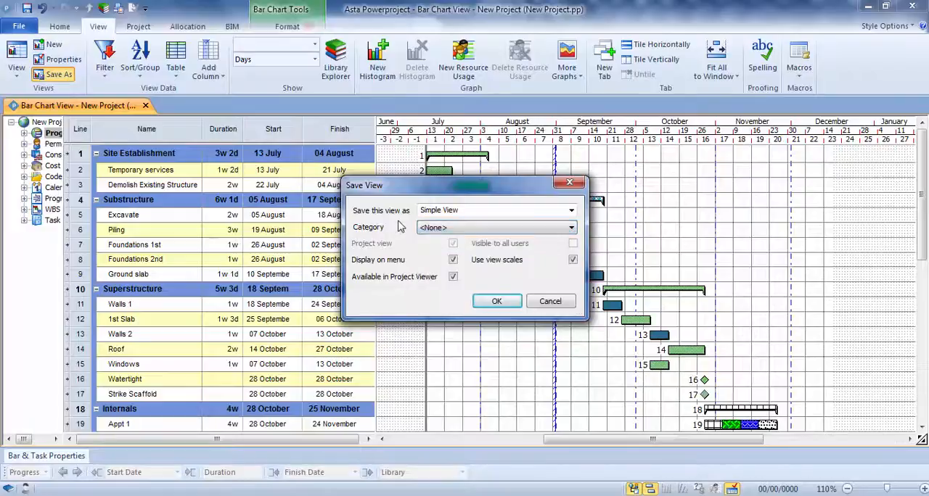
pyautogui.click(494, 303)
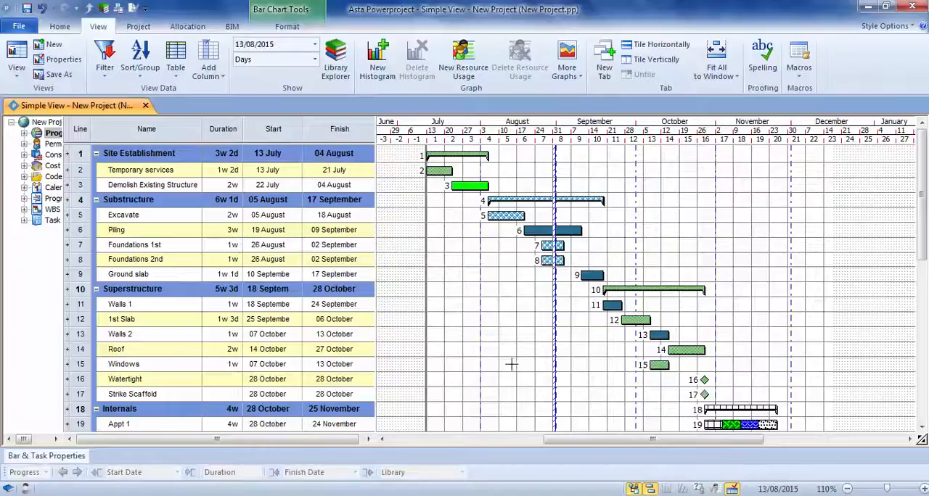
# Open the saved Bar Chart View alongside Simple View and expand its hierarchy to show the tasks beneath the summary bars
pyautogui.click(17, 68)
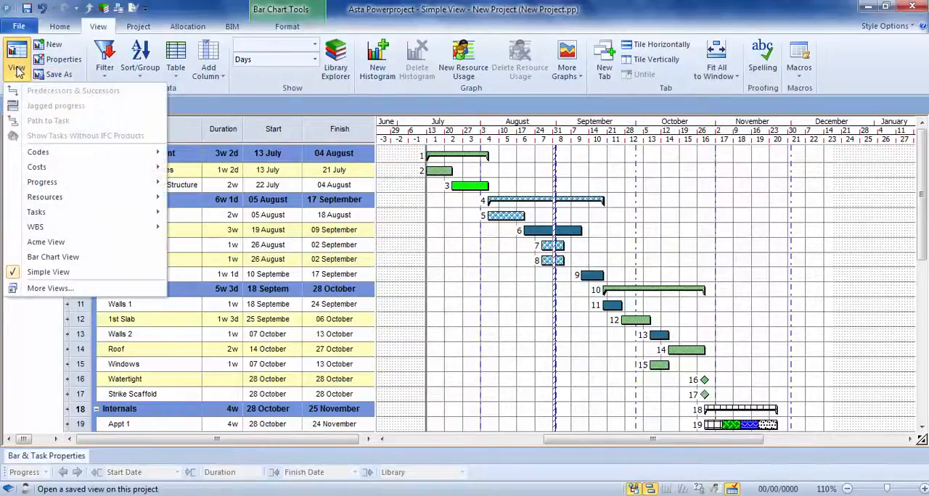
pyautogui.click(51, 258)
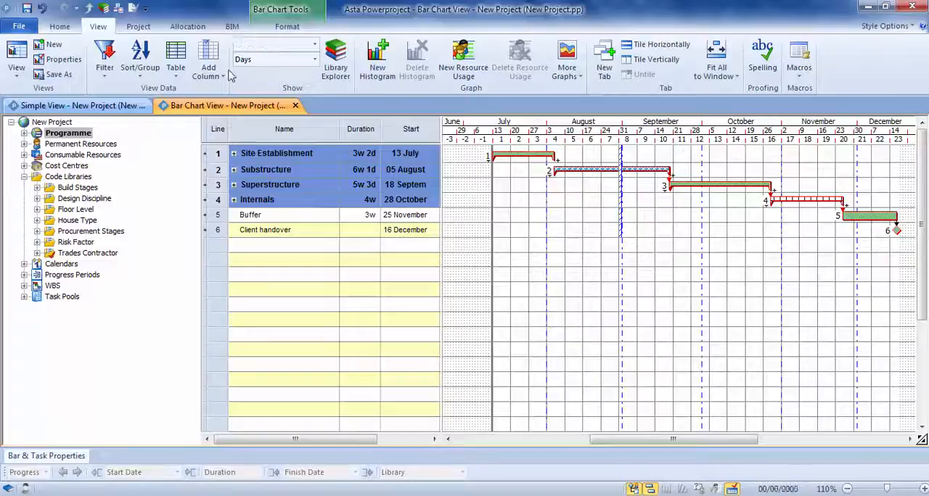
pyautogui.click(60, 26)
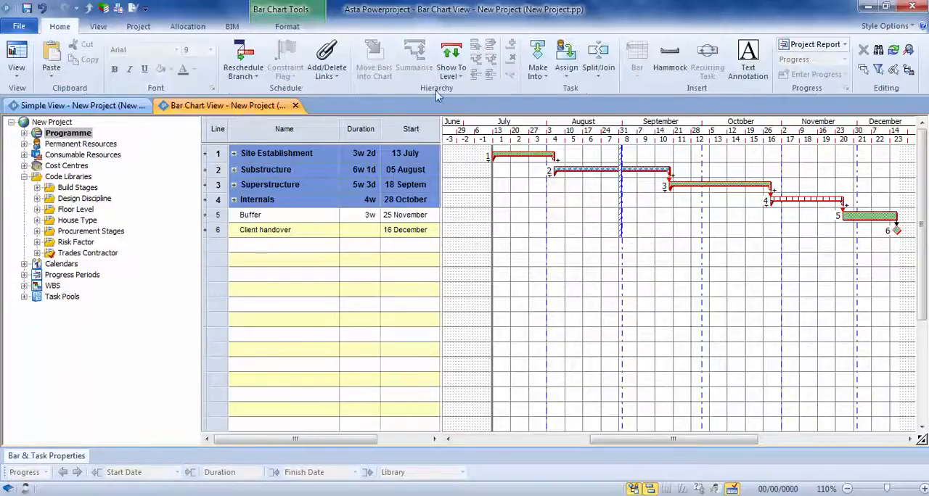
pyautogui.click(452, 58)
pyautogui.click(466, 92)
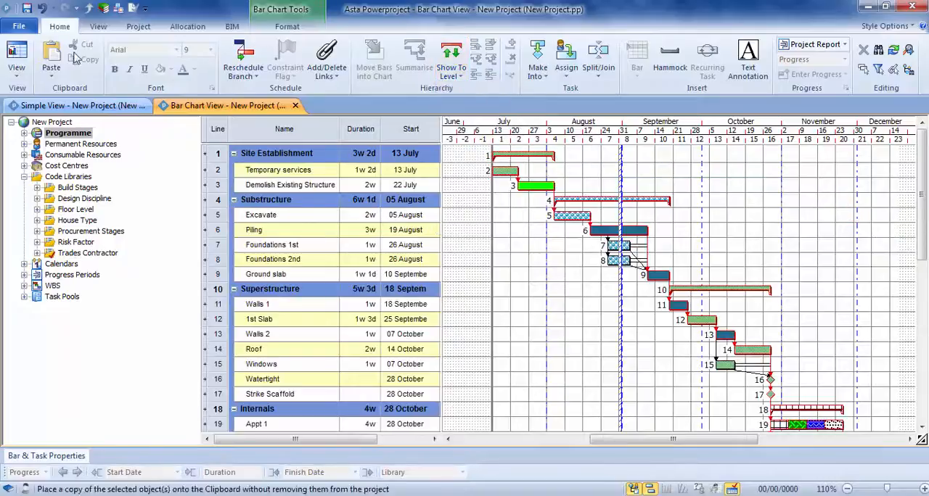
# Save the project and place the Bar Chart View in a new horizontal tab group beneath Simple View
pyautogui.click(28, 10)
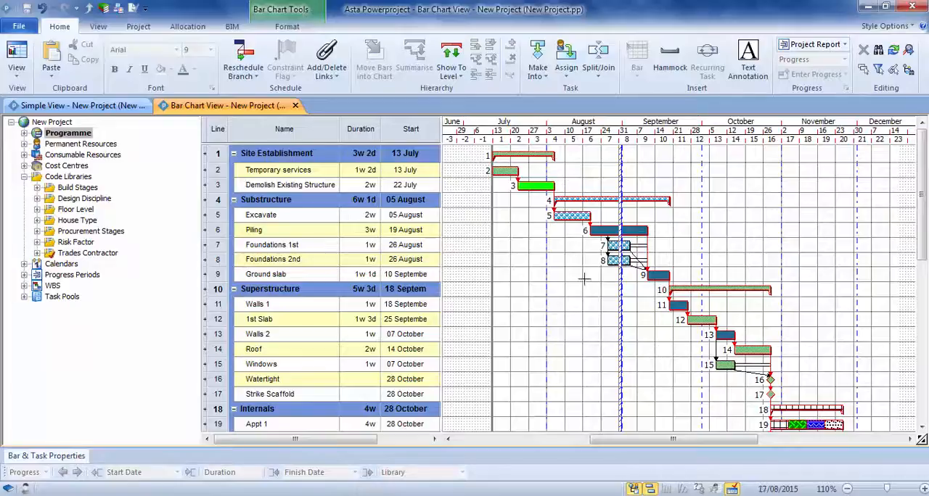
pyautogui.click(49, 107)
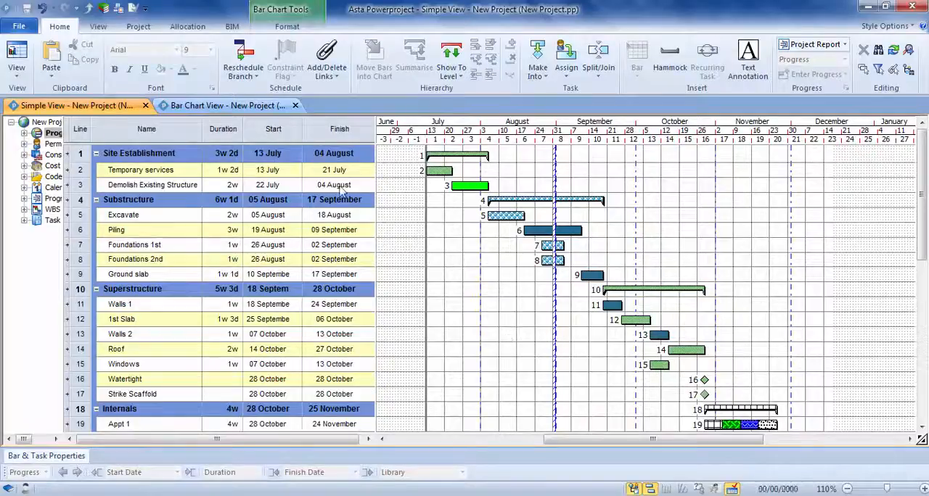
pyautogui.moveTo(210, 108); pyautogui.dragTo(215, 172)
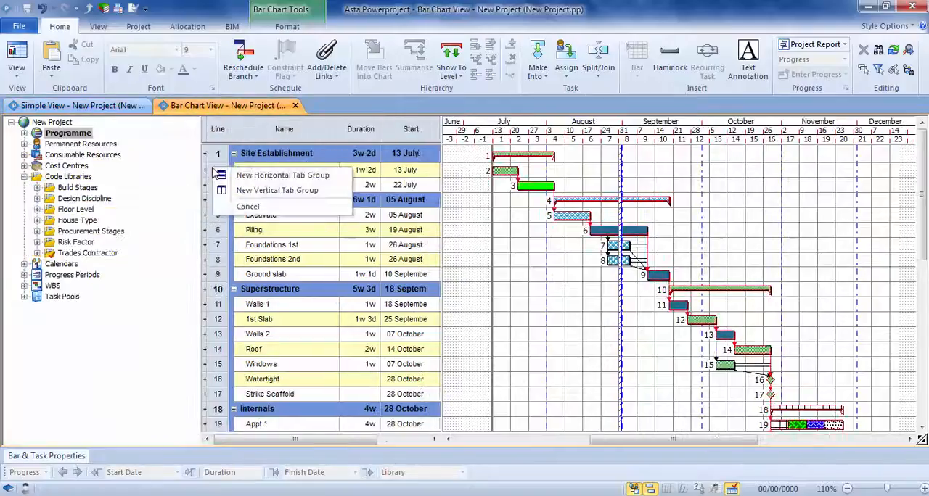
pyautogui.click(269, 180)
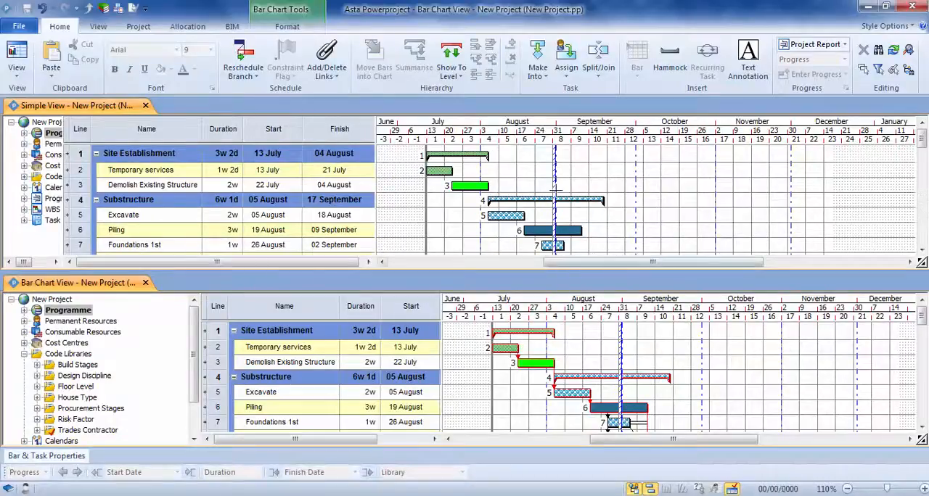
# Lengthen the Demolish Existing Structure bar to 5w 4d in Simple View and shorten it to 3w 4d in Bar Chart View
pyautogui.moveTo(490, 186); pyautogui.dragTo(560, 187)
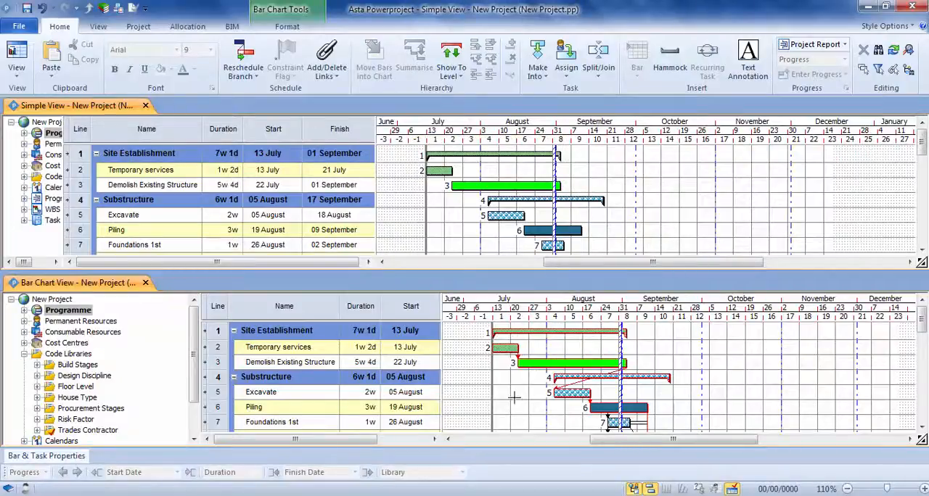
pyautogui.moveTo(625, 362); pyautogui.dragTo(586, 362)
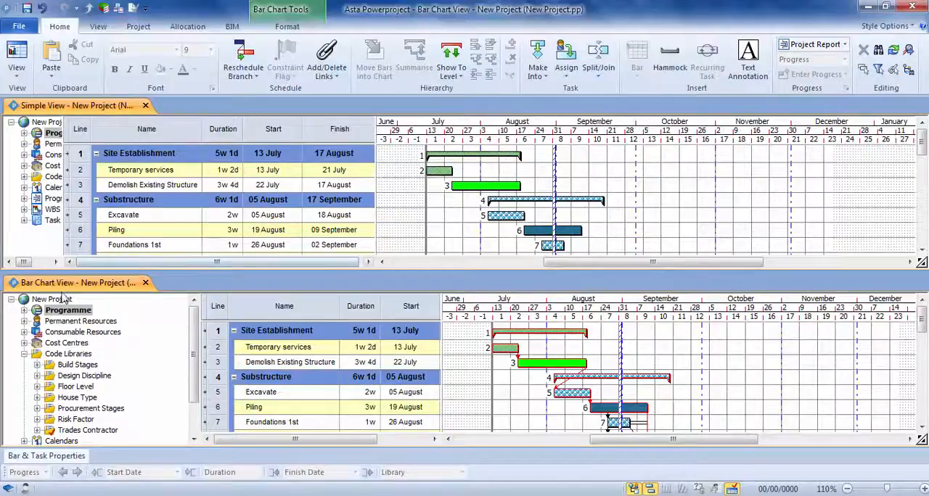
# Return the Bar Chart View to the same tab group as Simple View and bring Simple View to the front
pyautogui.moveTo(56, 287); pyautogui.dragTo(193, 107)
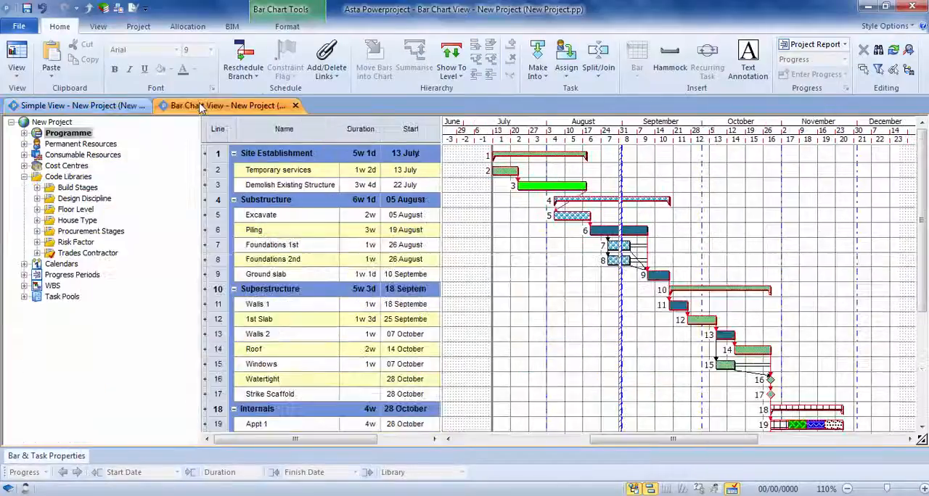
pyautogui.click(86, 106)
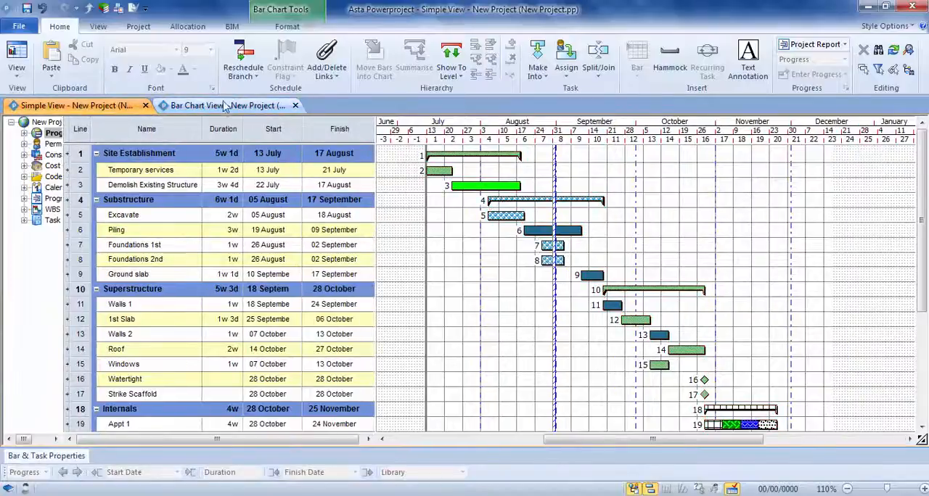